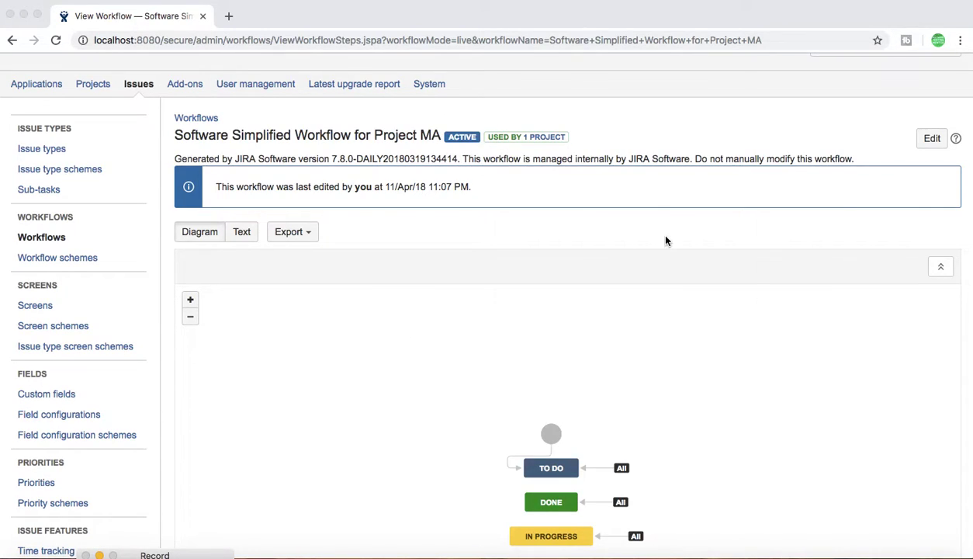
- Edit Project MA's Software Simplified Workflow as a draft and view its TO DO, IN PROGRESS, DONE diagram
scroll(673, 231, up, 2)
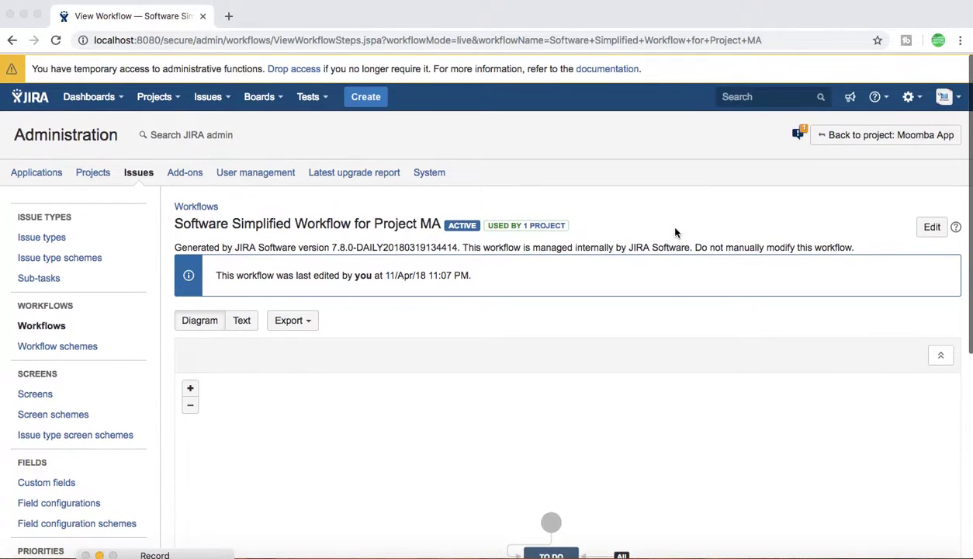
scroll(675, 231, down, 5)
scroll(675, 232, up, 4)
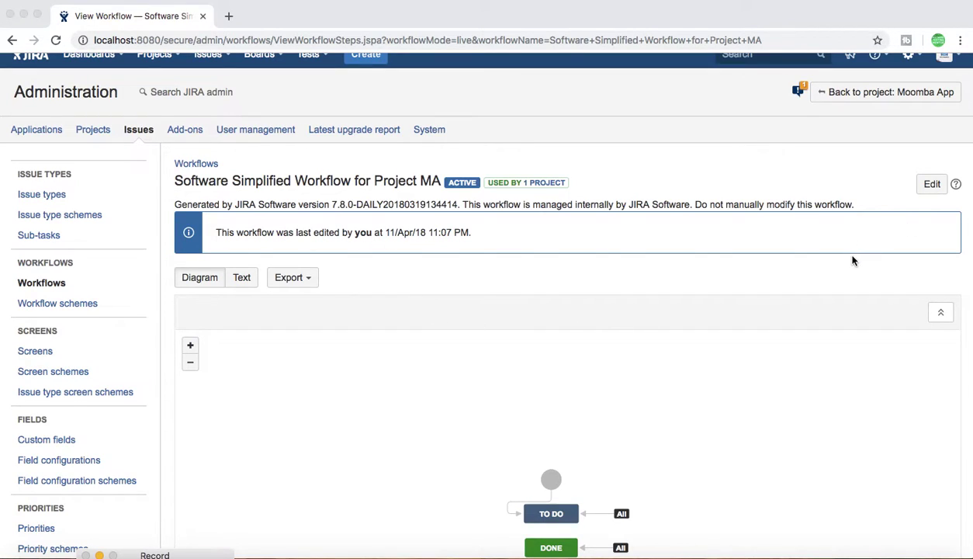
scroll(846, 256, down, 1)
click(932, 168)
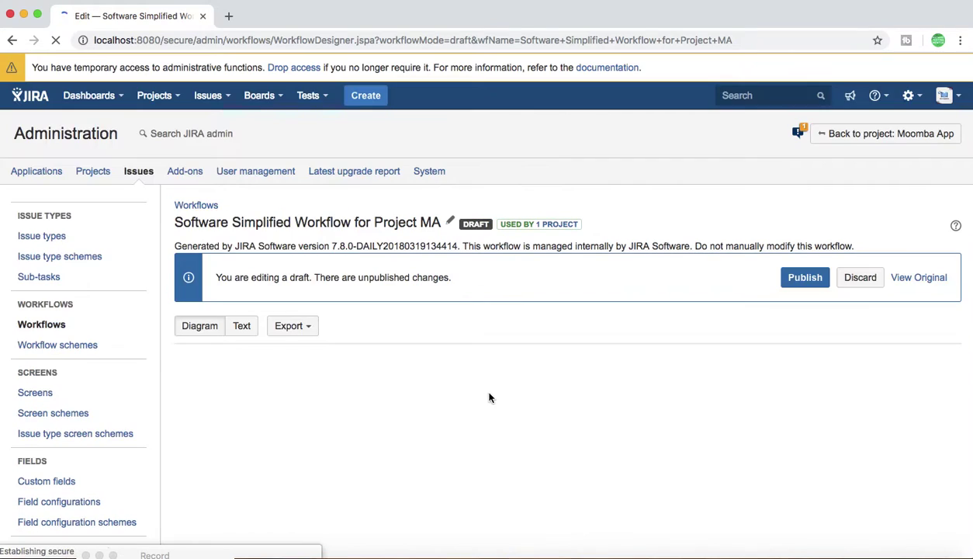
scroll(586, 437, down, 1)
scroll(586, 437, down, 5)
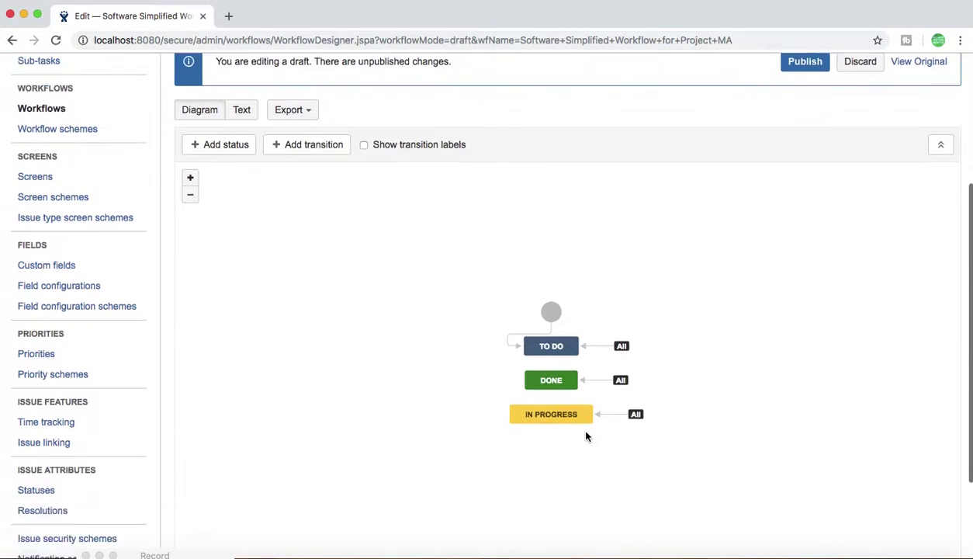
mouse_move(621, 312)
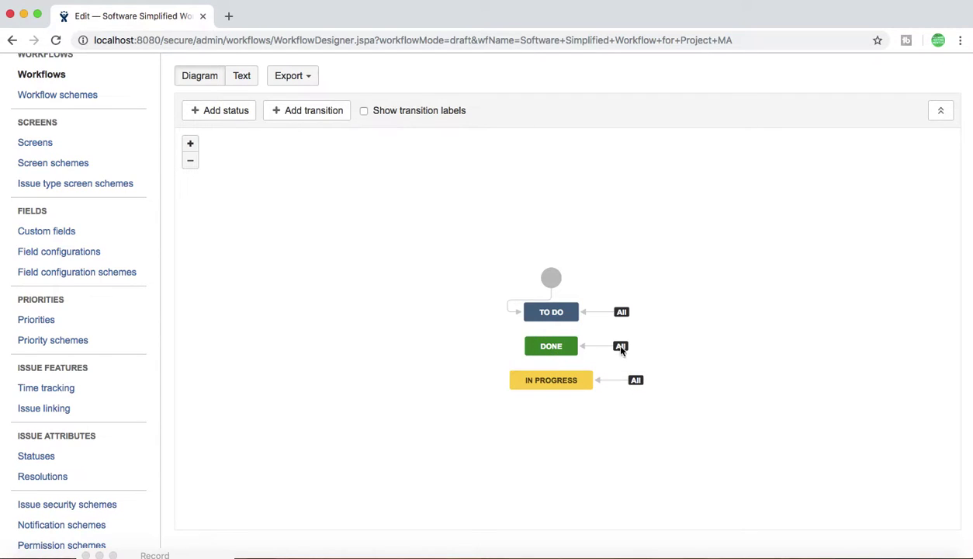
scroll(696, 315, down, 1)
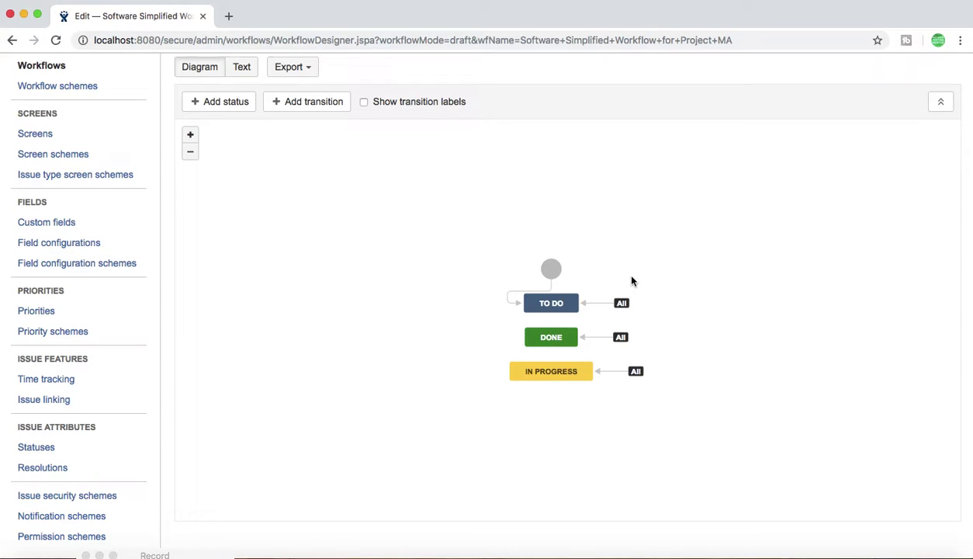
scroll(639, 255, up, 1)
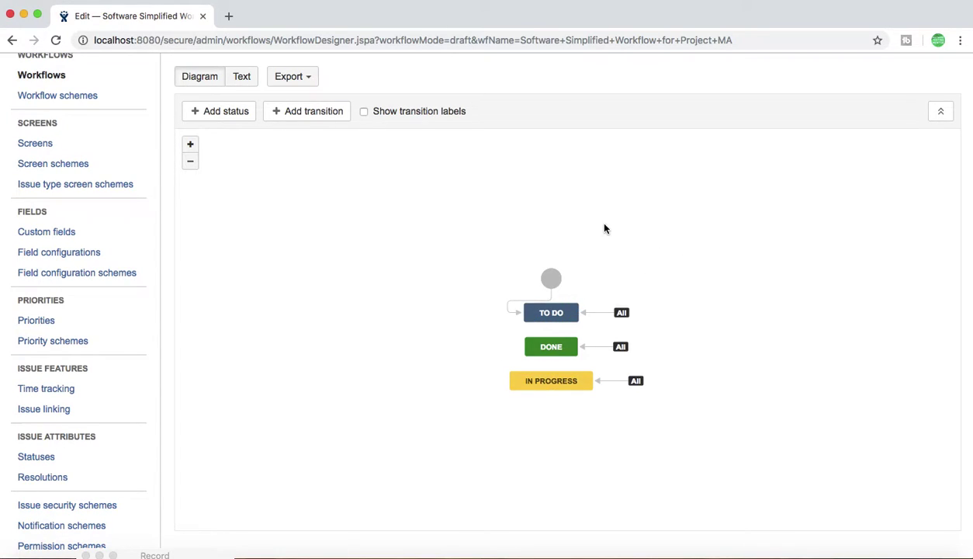
scroll(576, 204, up, 2)
scroll(576, 206, down, 3)
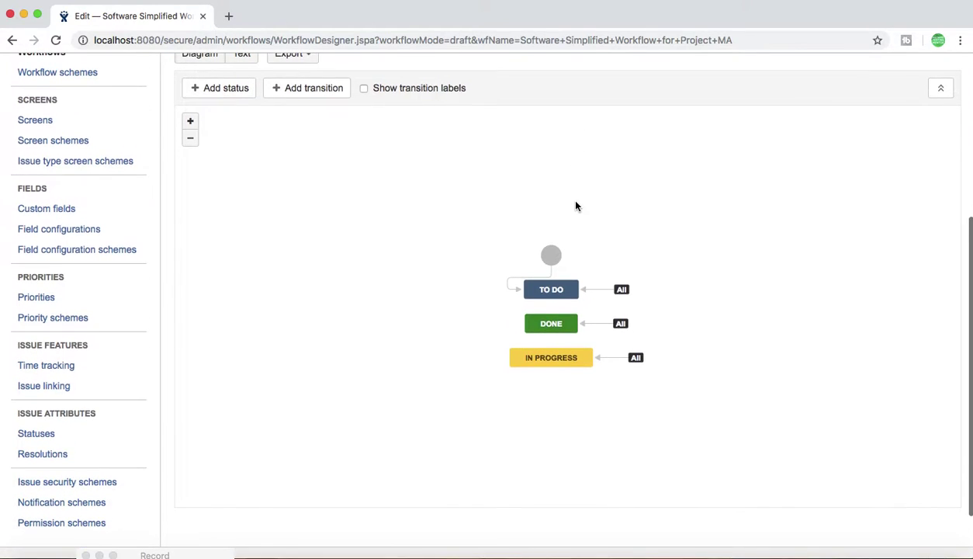
- Select the To Do 'All' transition and list the condition types available to add
click(607, 291)
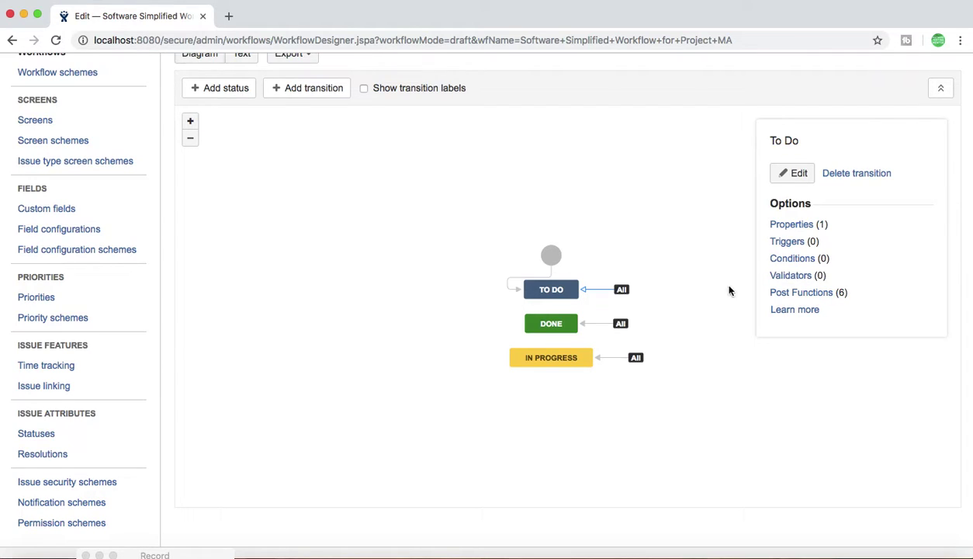
click(798, 265)
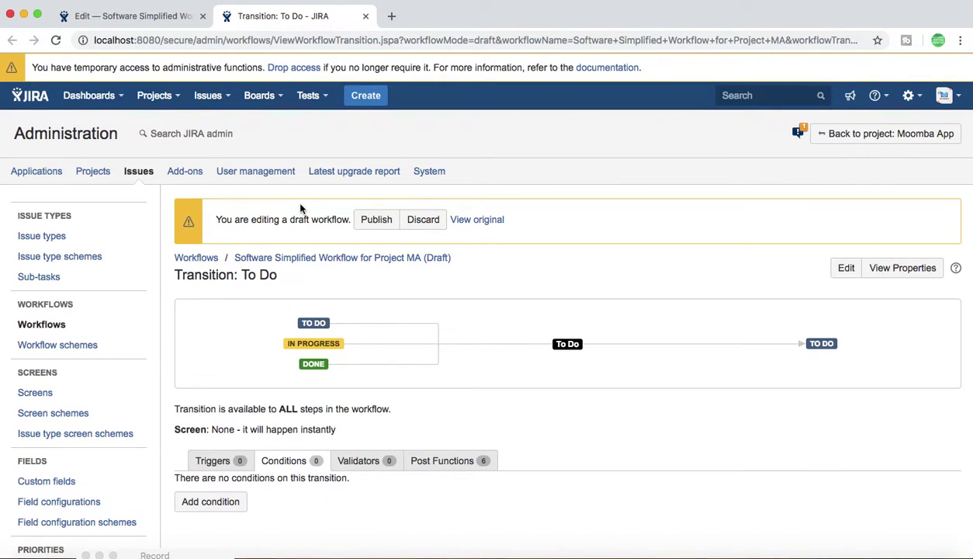
scroll(266, 318, down, 3)
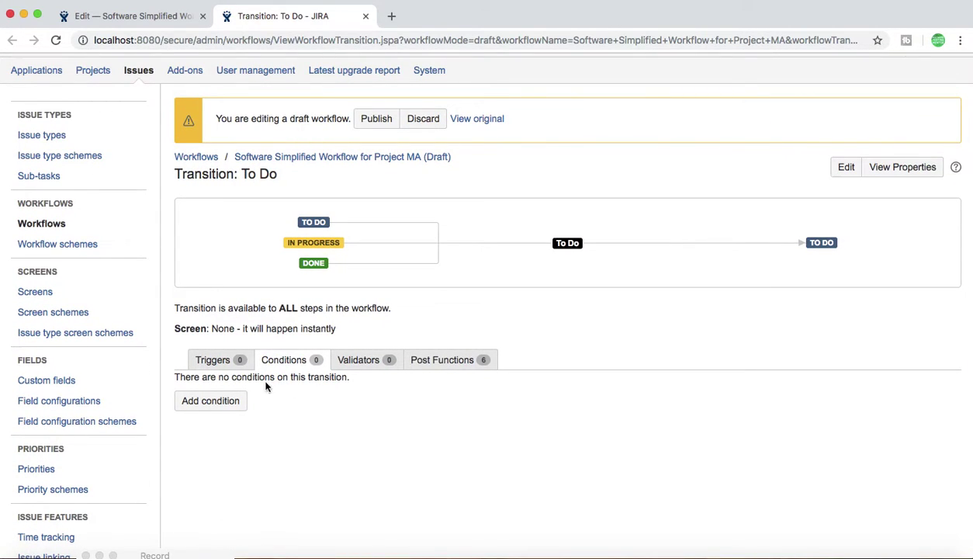
click(224, 406)
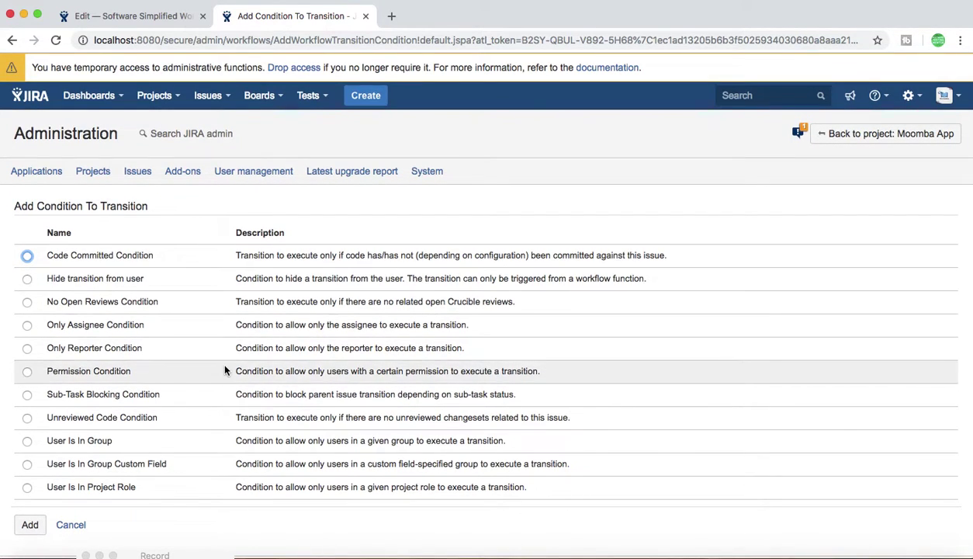
- Add a Permission Condition requiring Close Issues permission to the To Do transition
scroll(222, 361, down, 2)
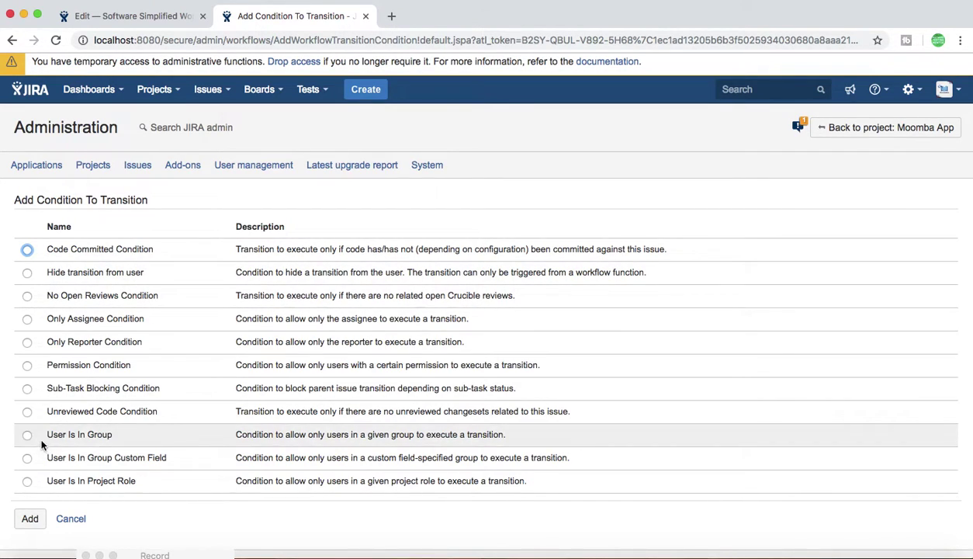
click(27, 366)
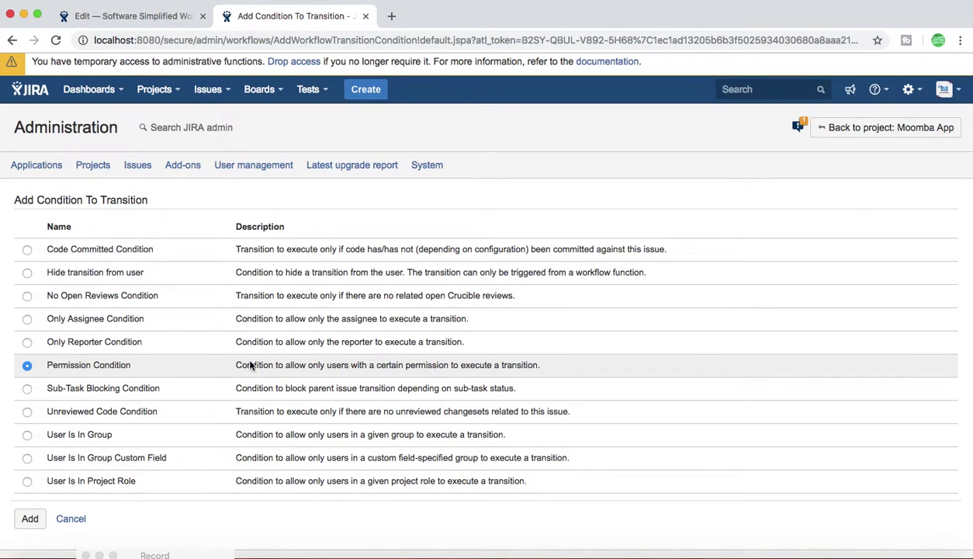
click(30, 519)
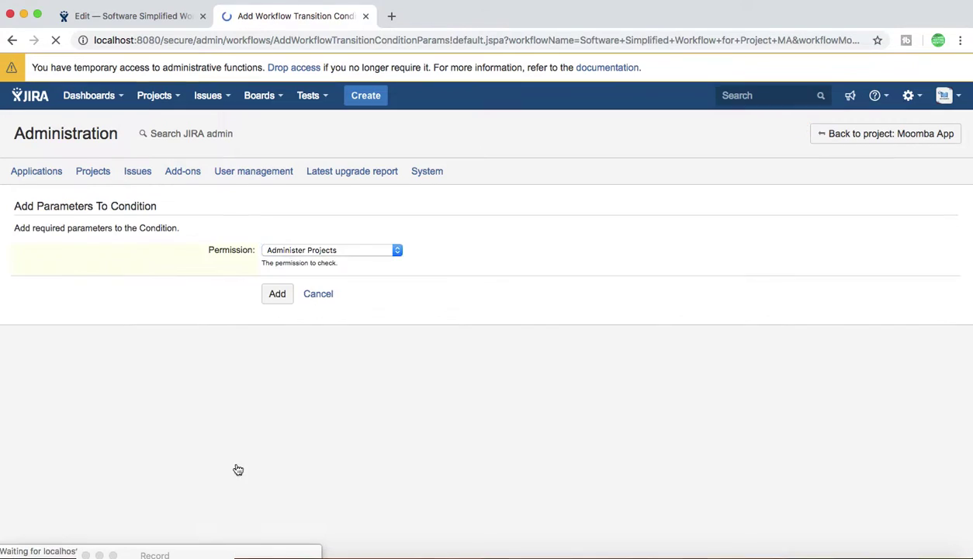
click(340, 251)
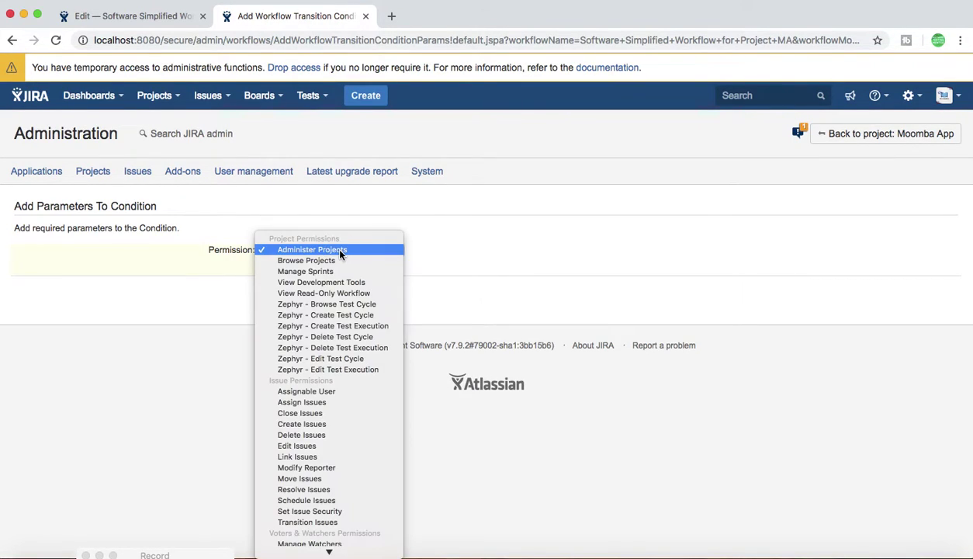
click(303, 412)
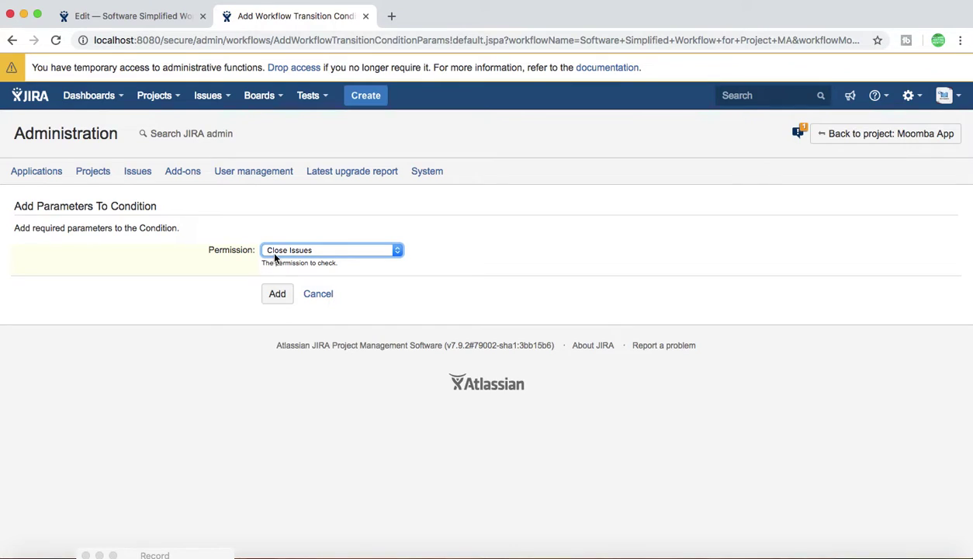
click(279, 301)
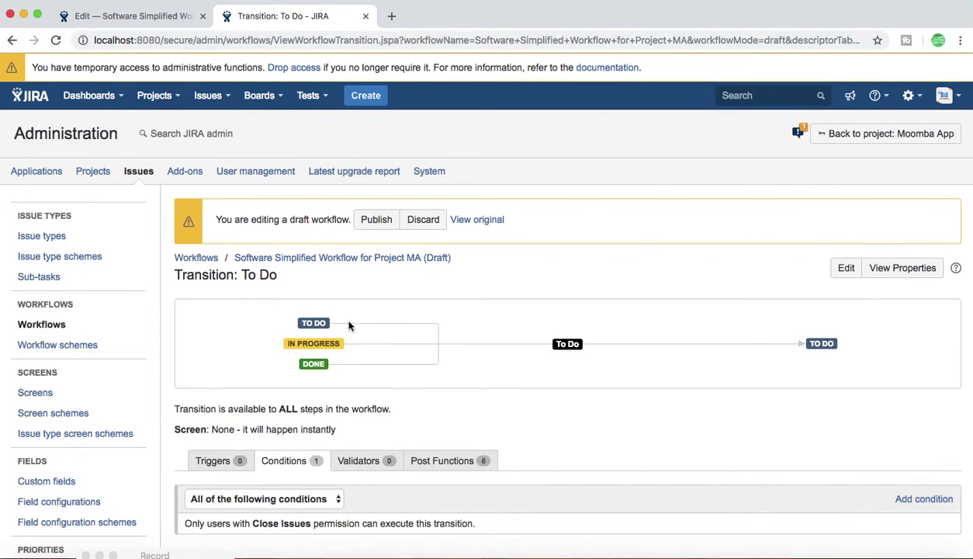
- Keep 'All of the following conditions' selected and begin adding a second condition
scroll(416, 399, down, 2)
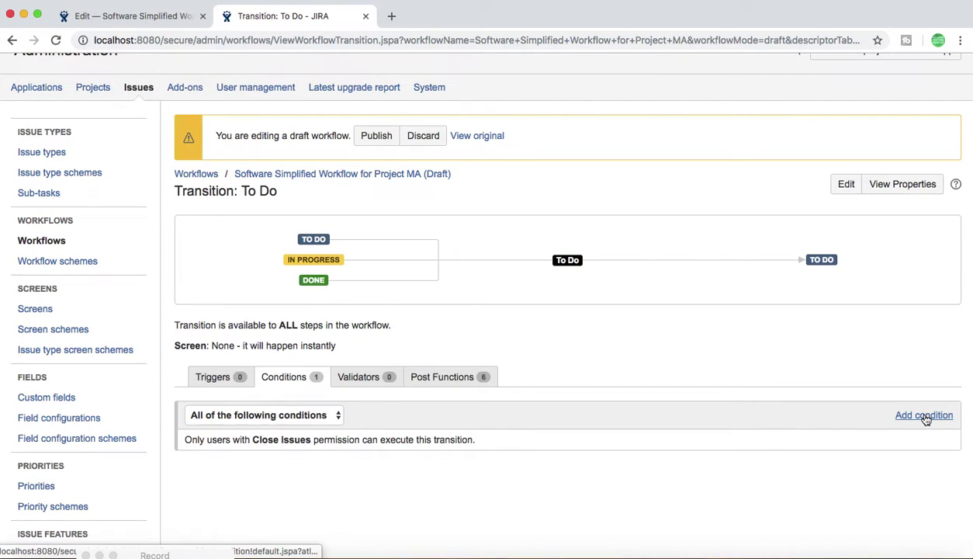
click(302, 419)
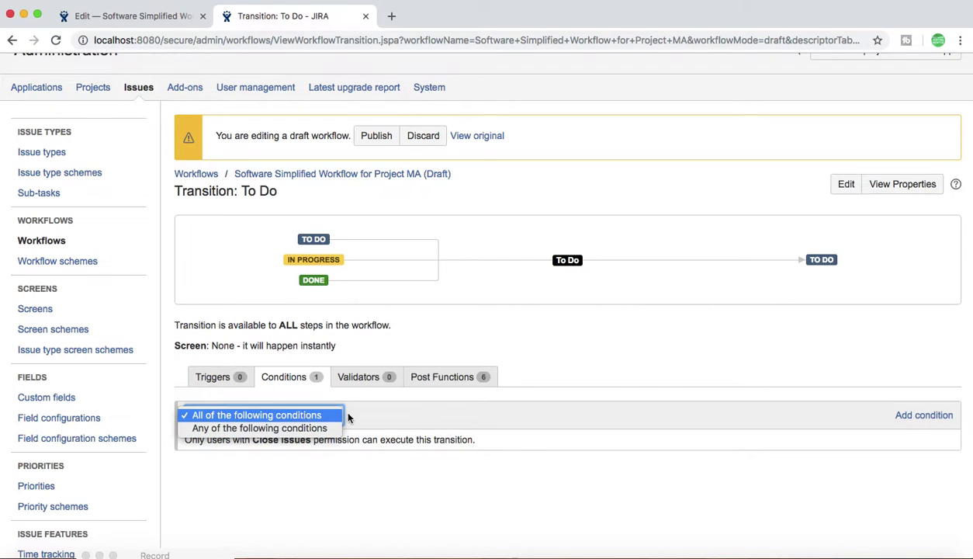
click(524, 461)
click(941, 413)
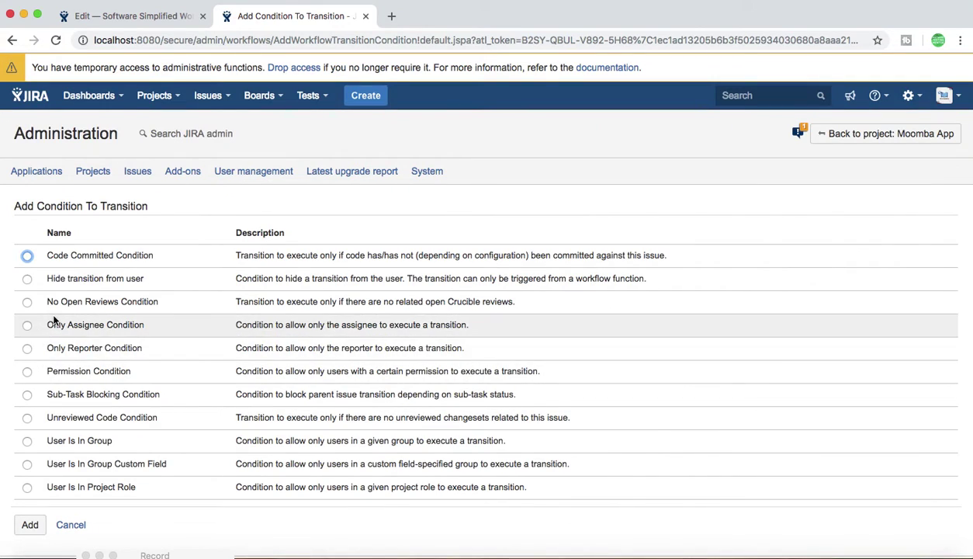
- Add a User Is In Group condition for group jira-ba to the To Do transition
click(28, 441)
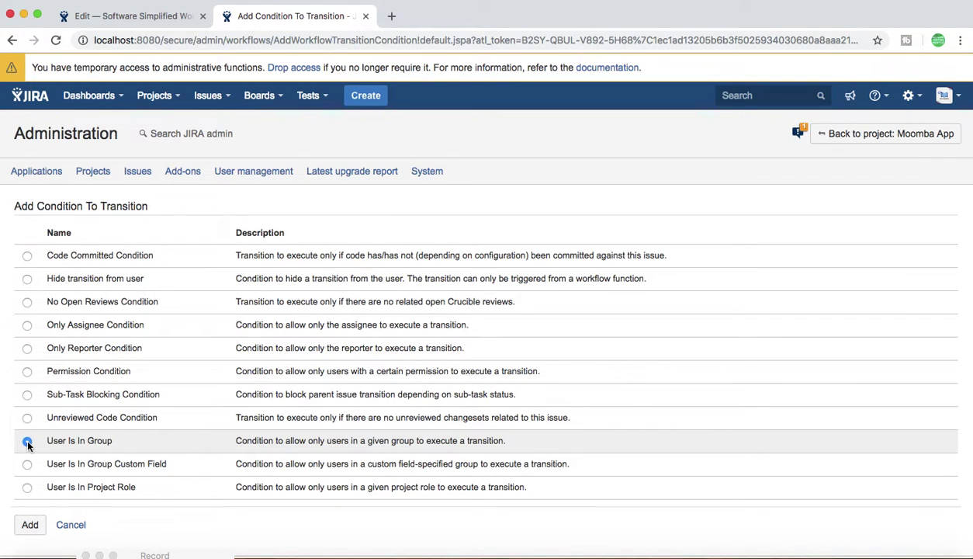
click(31, 522)
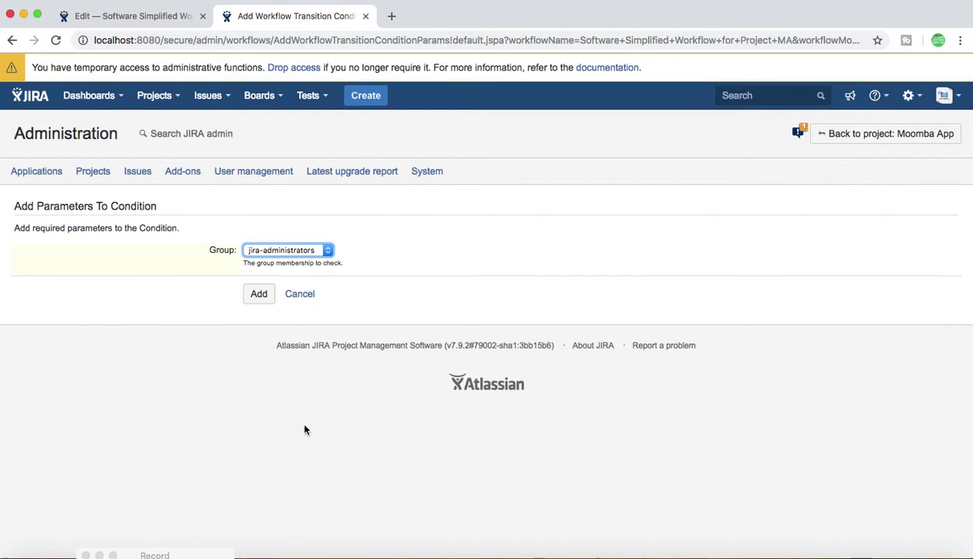
click(298, 249)
click(300, 261)
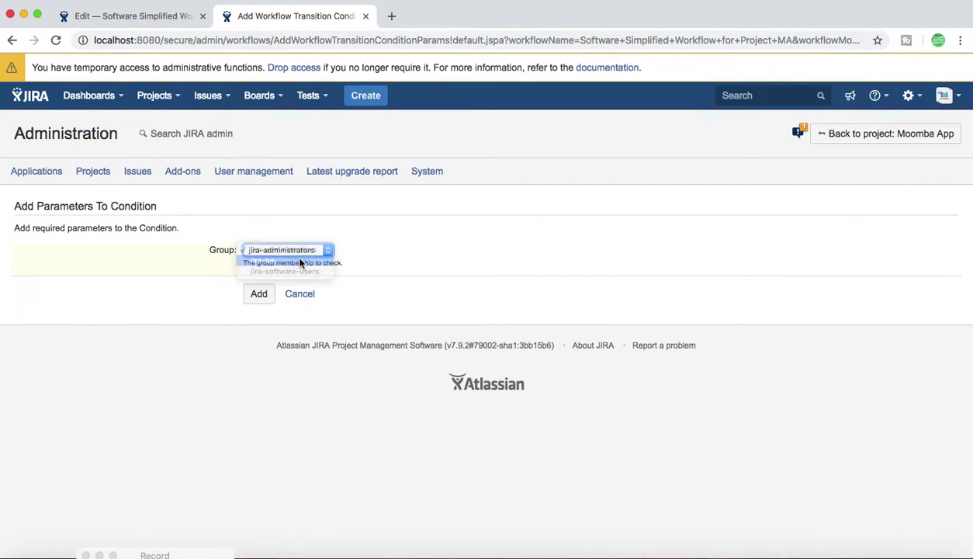
click(260, 298)
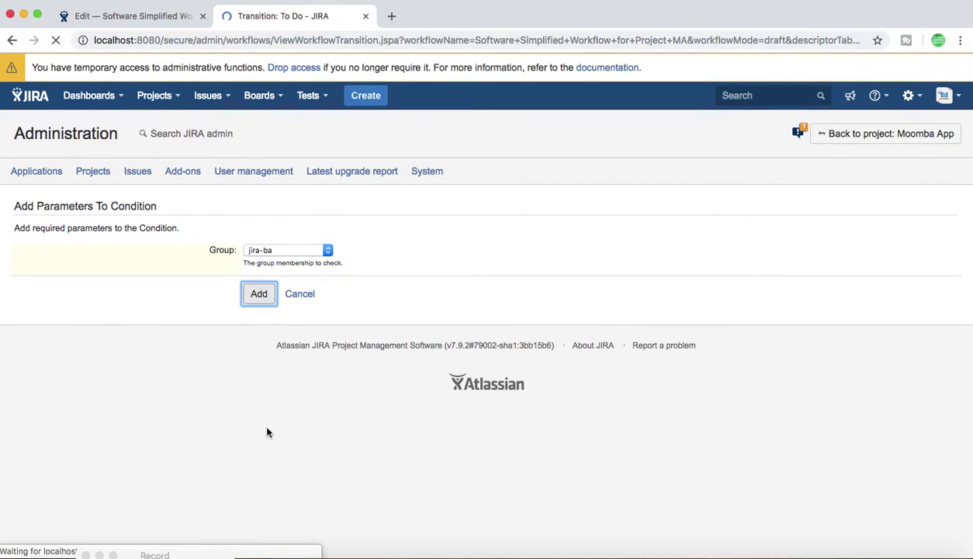
scroll(376, 399, down, 4)
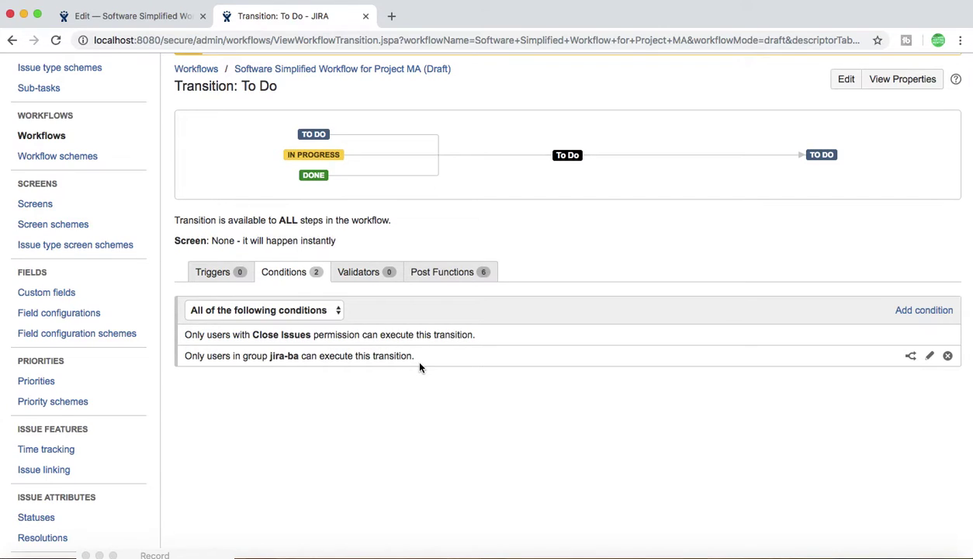
- Add a Permission Validator requiring Assign Issues permission to the To Do transition
click(363, 274)
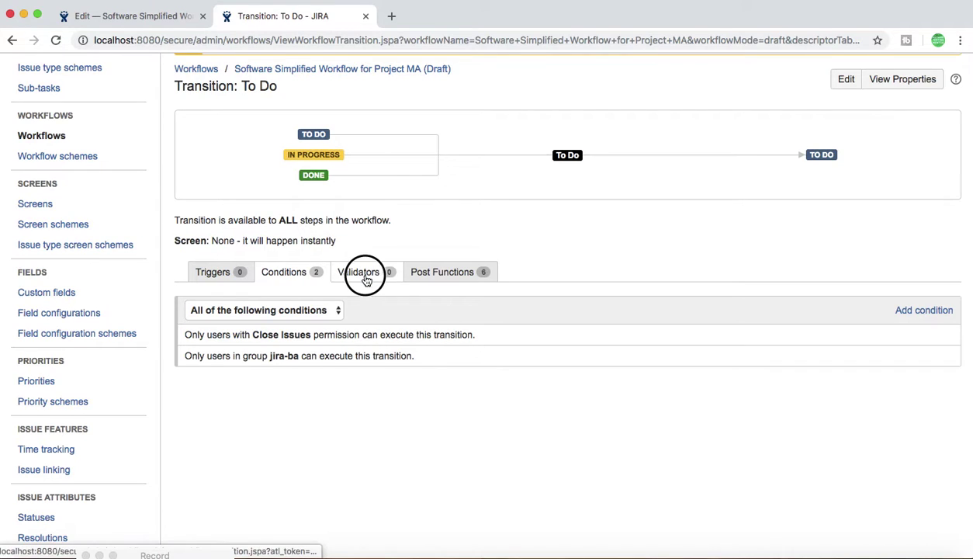
scroll(458, 337, down, 3)
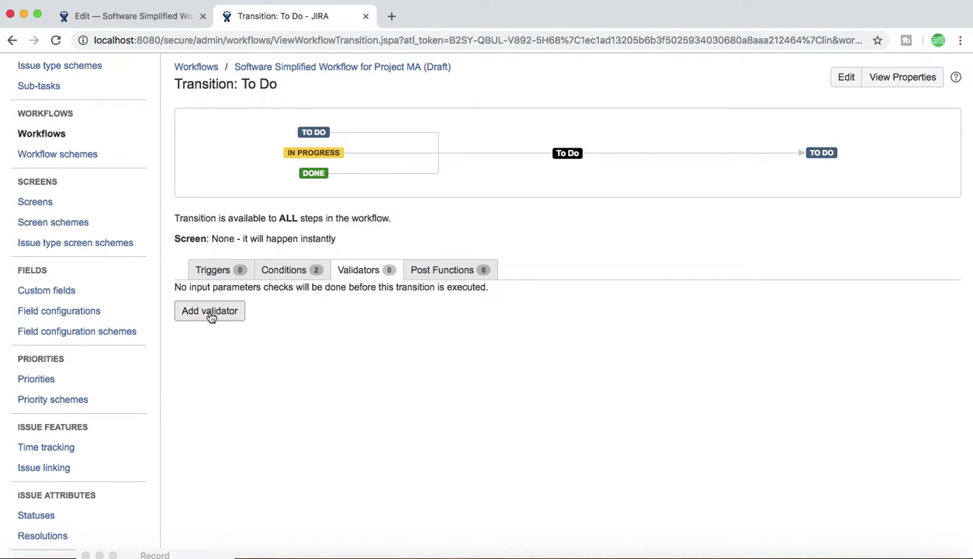
click(209, 313)
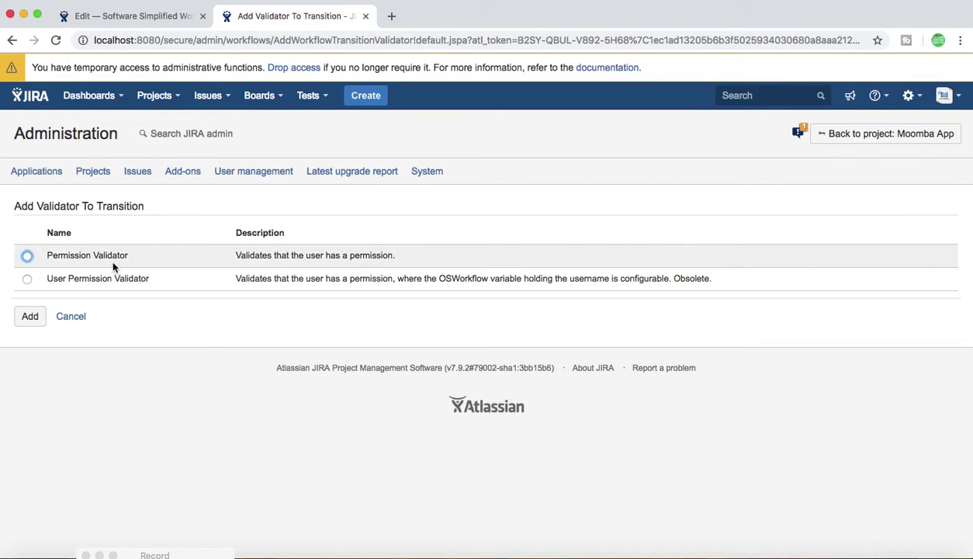
click(27, 256)
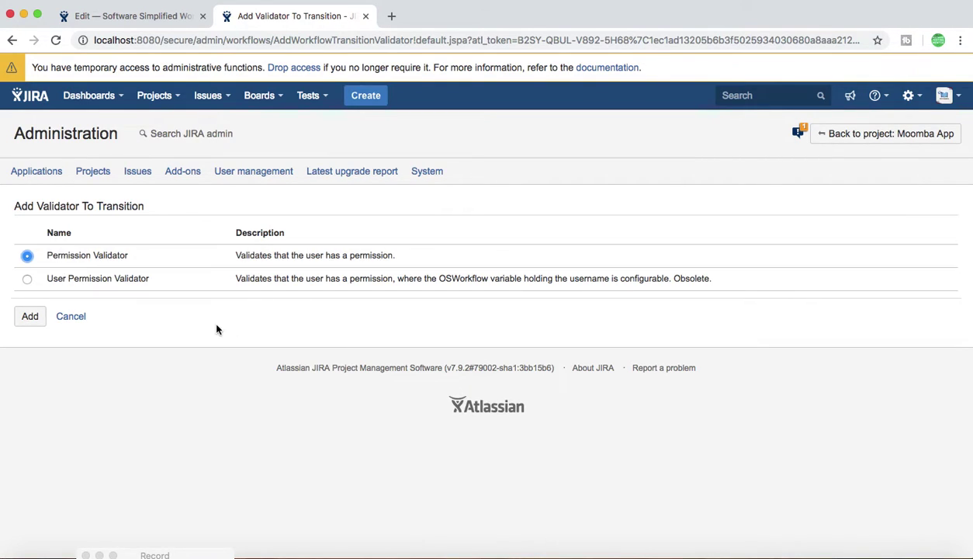
click(29, 316)
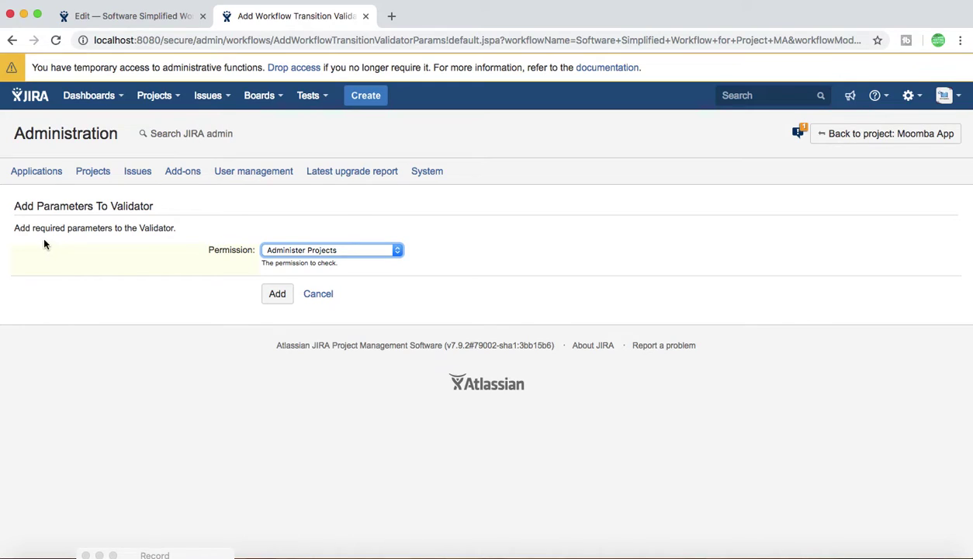
click(301, 249)
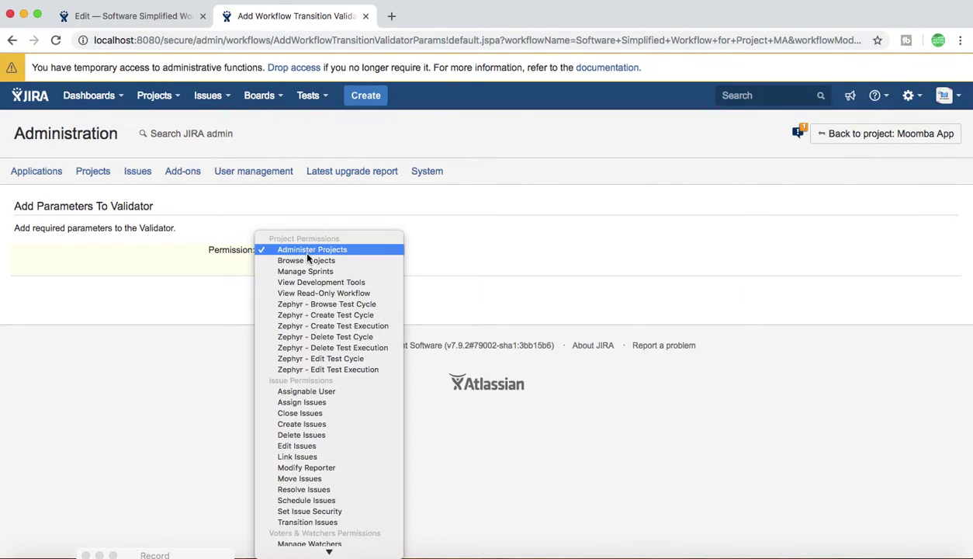
click(311, 403)
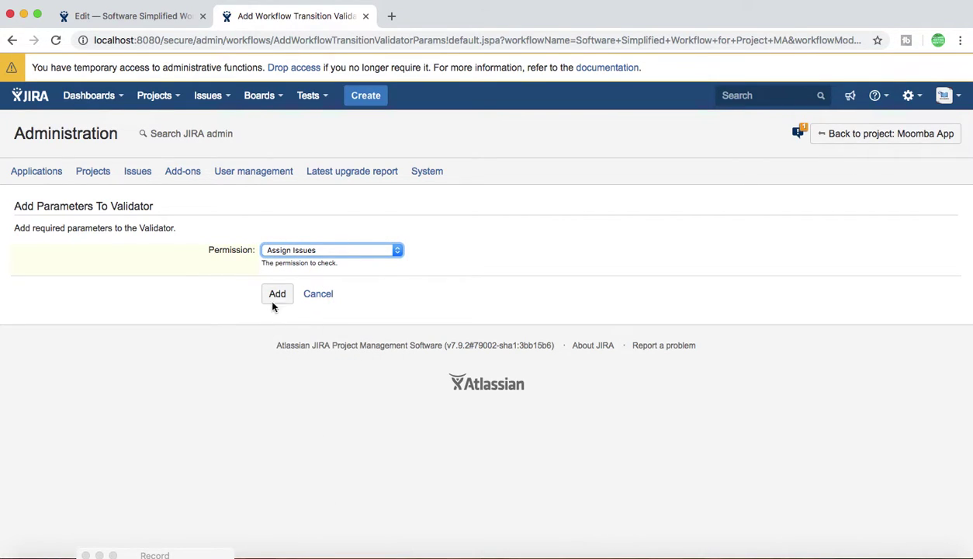
click(277, 295)
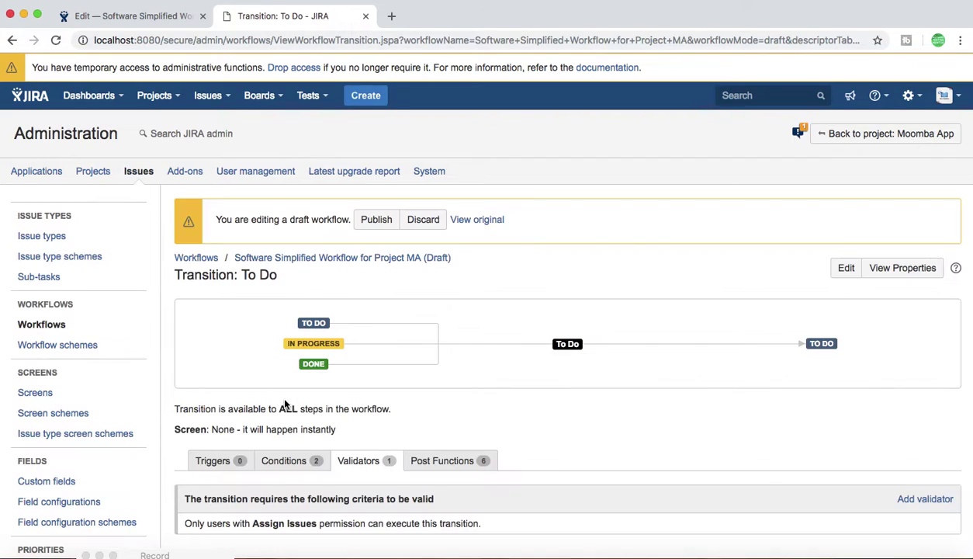
scroll(314, 404, down, 3)
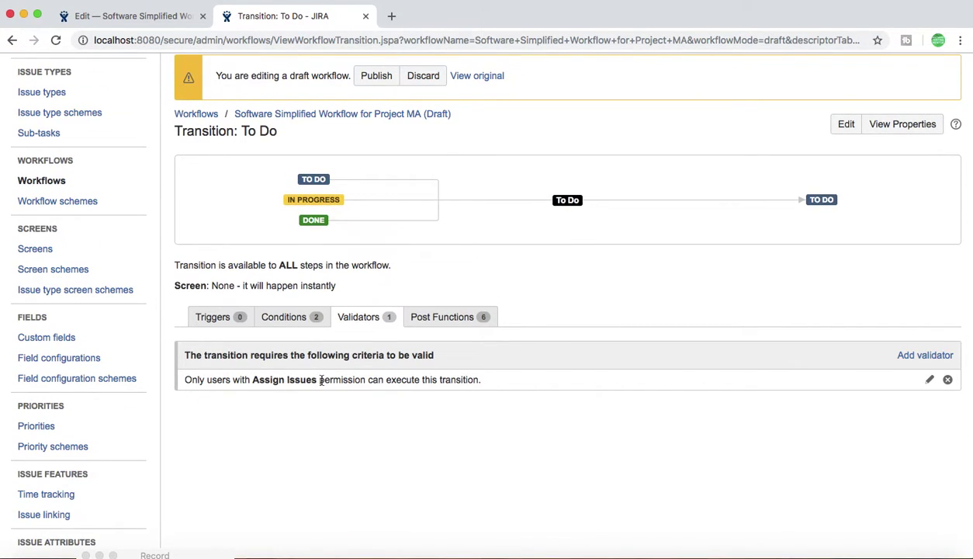
drag(487, 381, 186, 380)
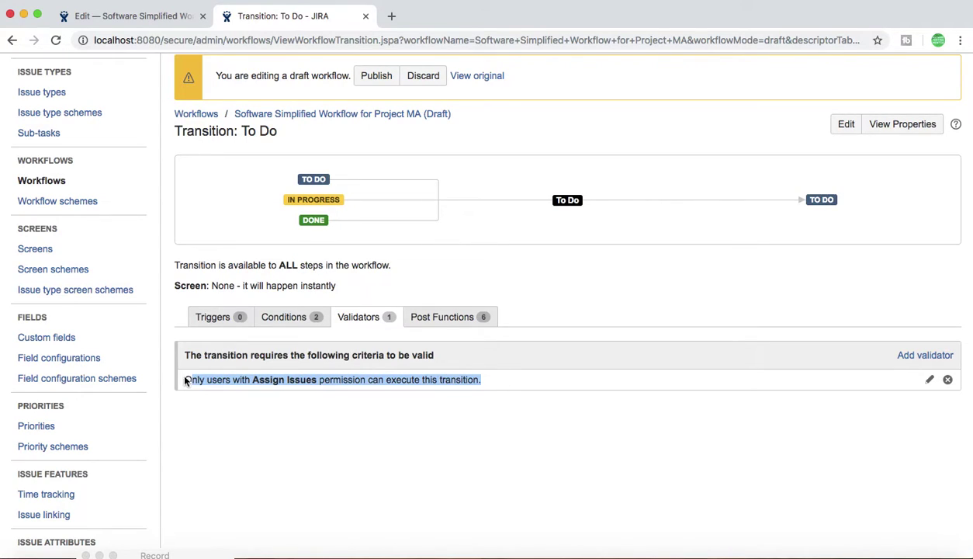
click(195, 382)
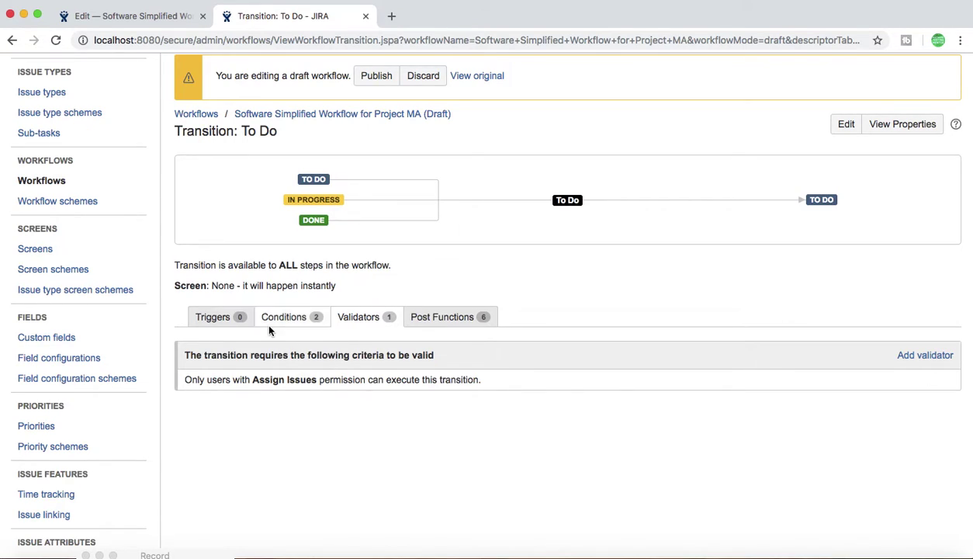
- Show the To Do transition's triggers, none defined, and briefly highlight the trigger explanation
click(213, 319)
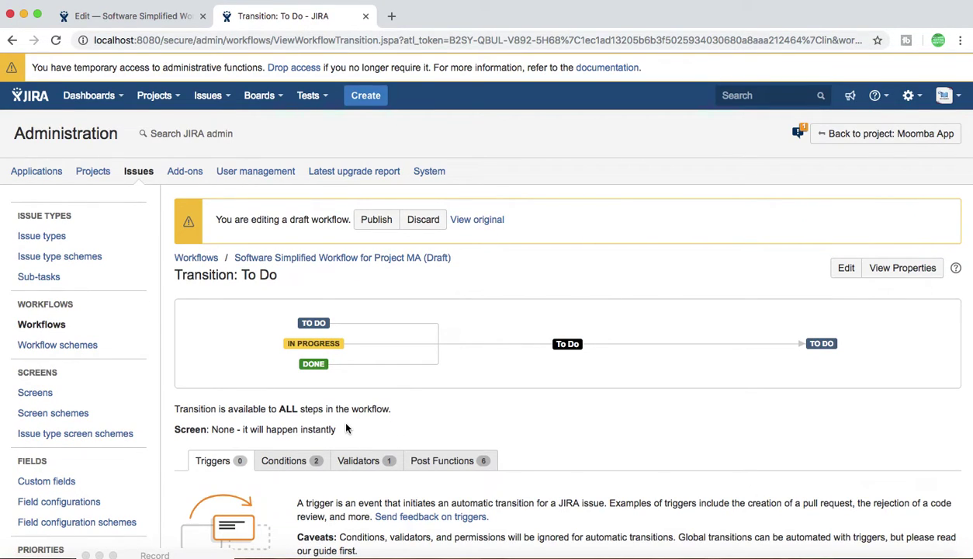
scroll(433, 423, down, 3)
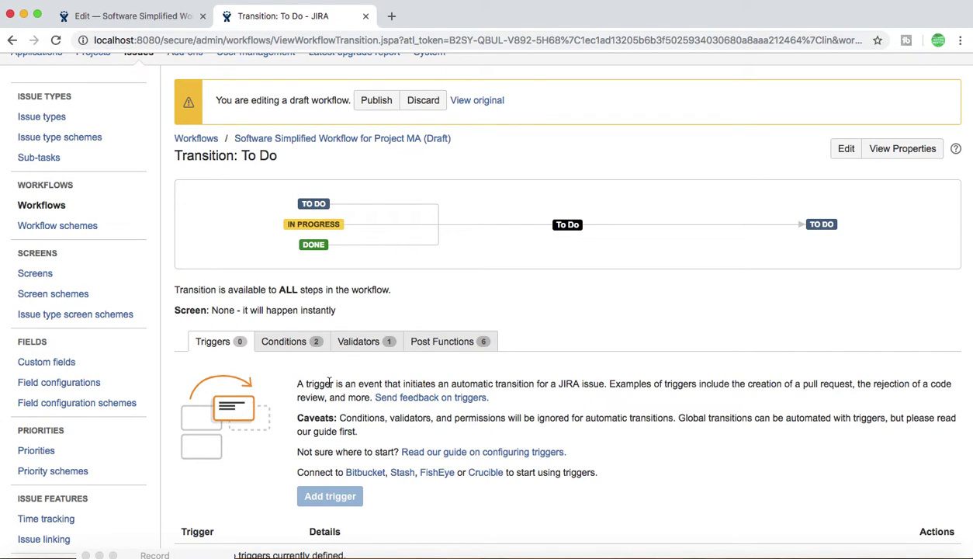
scroll(326, 379, down, 2)
scroll(329, 382, down, 2)
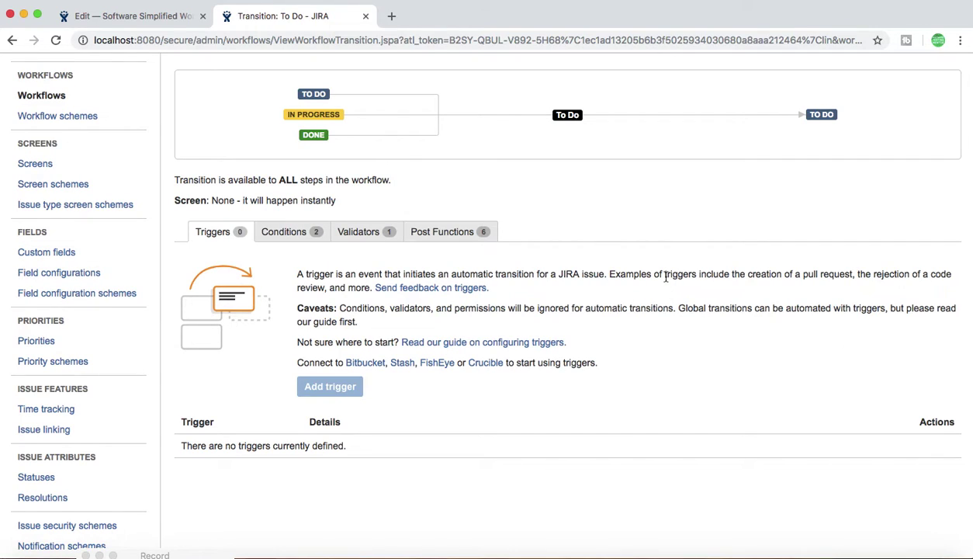
drag(663, 273, 722, 324)
click(722, 326)
- Review the To Do transition's six post functions, ending with the eventTypeId 13 event
click(454, 235)
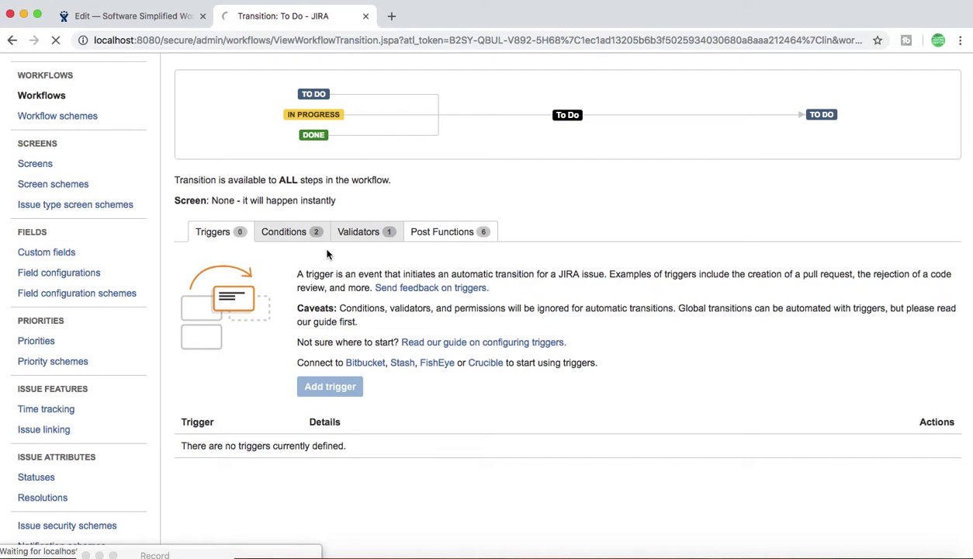
scroll(494, 336, down, 2)
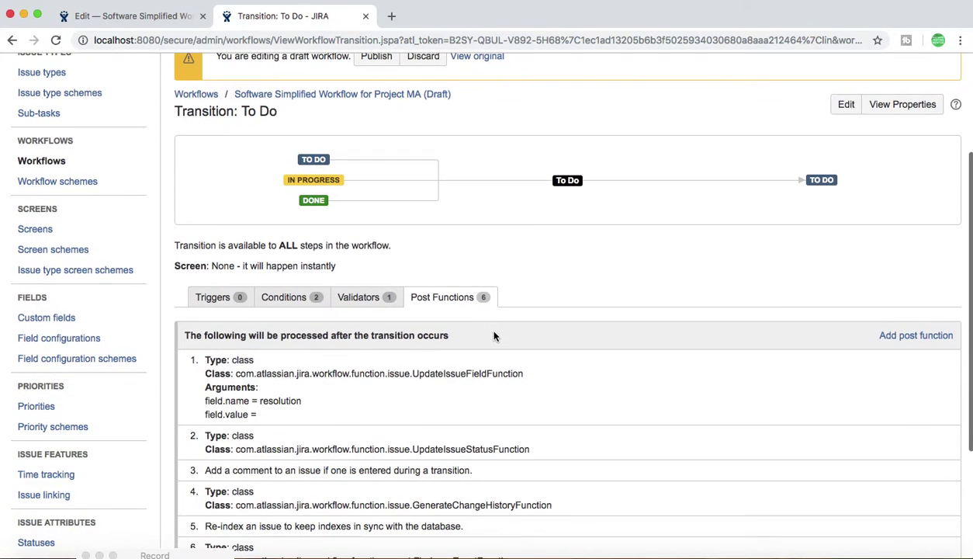
scroll(288, 413, down, 2)
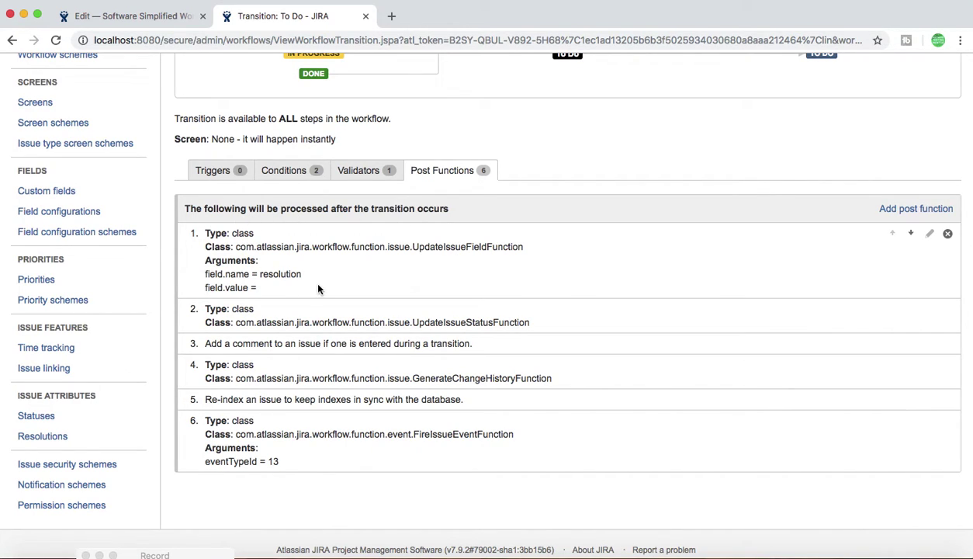
scroll(372, 270, up, 1)
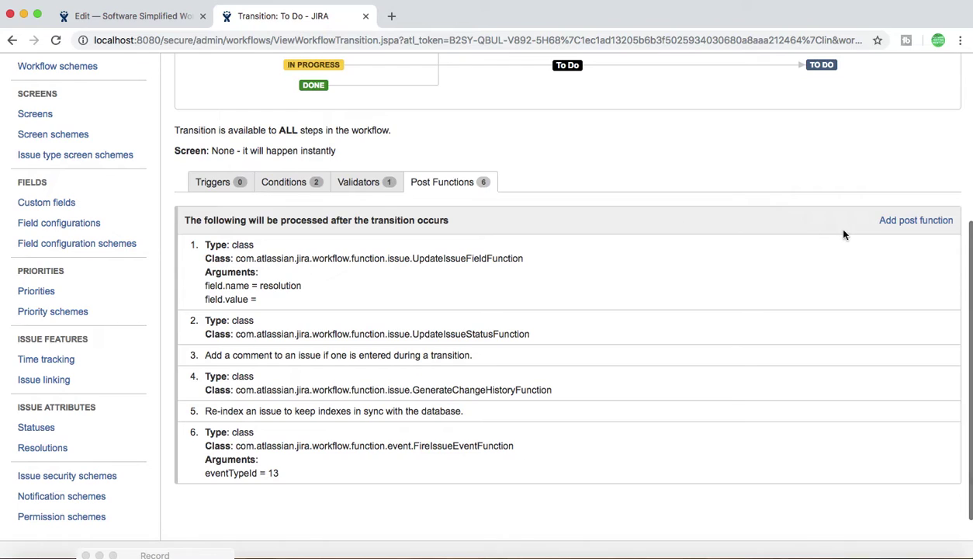
- Add an Assign to Reporter post function, giving the To Do transition seven post functions
click(902, 221)
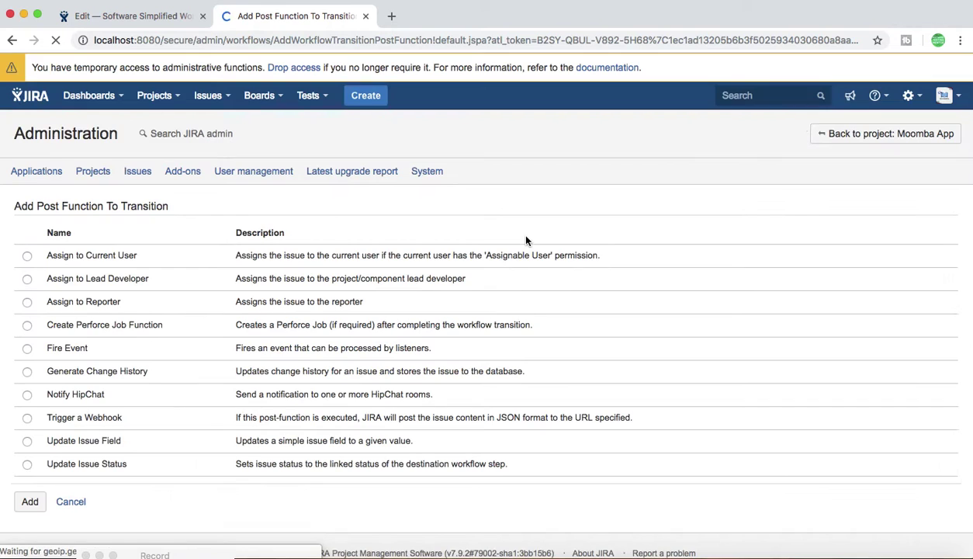
scroll(189, 383, down, 2)
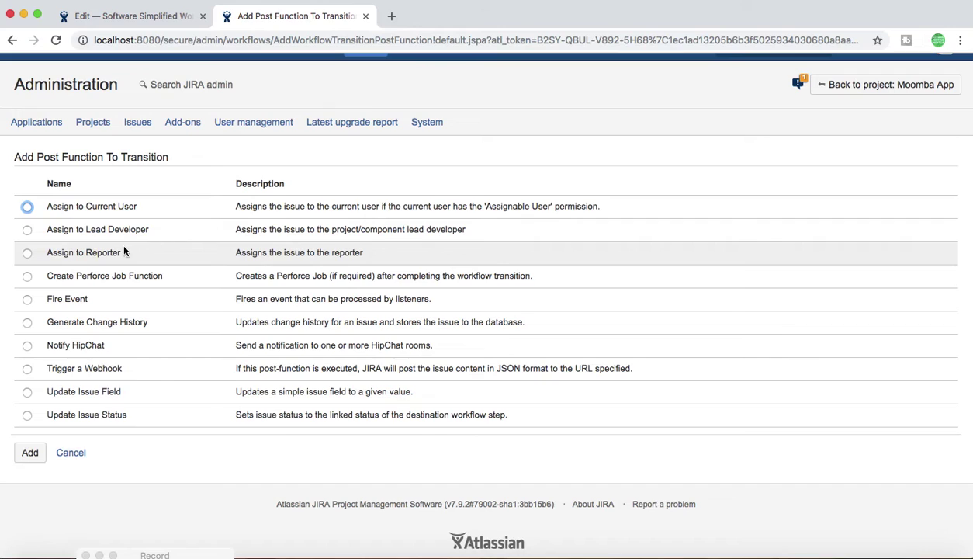
click(28, 253)
click(31, 453)
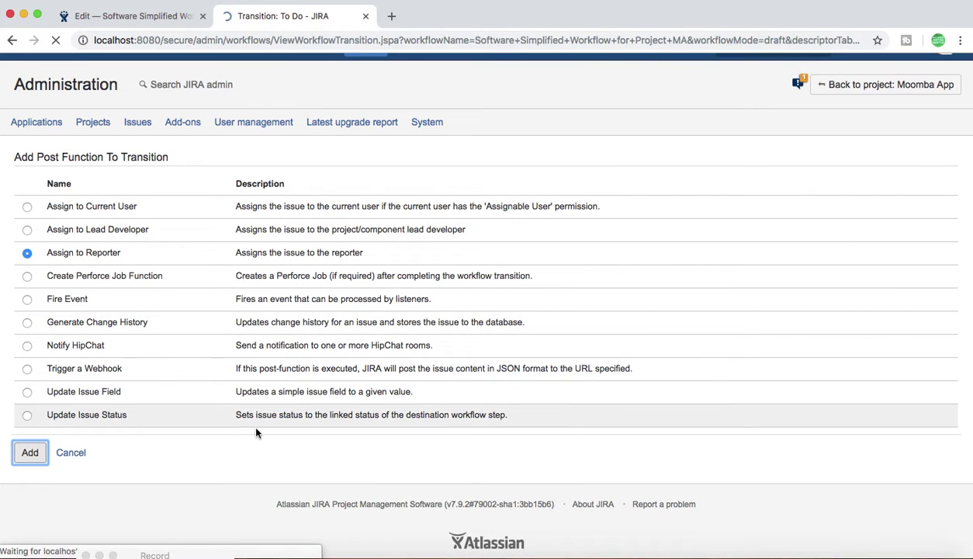
scroll(422, 427, down, 4)
scroll(422, 427, down, 3)
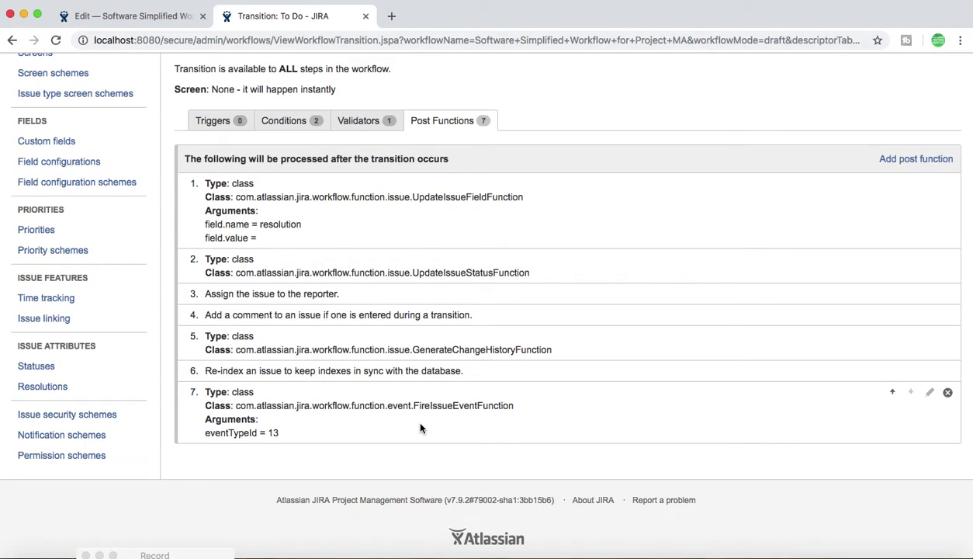
scroll(420, 427, up, 10)
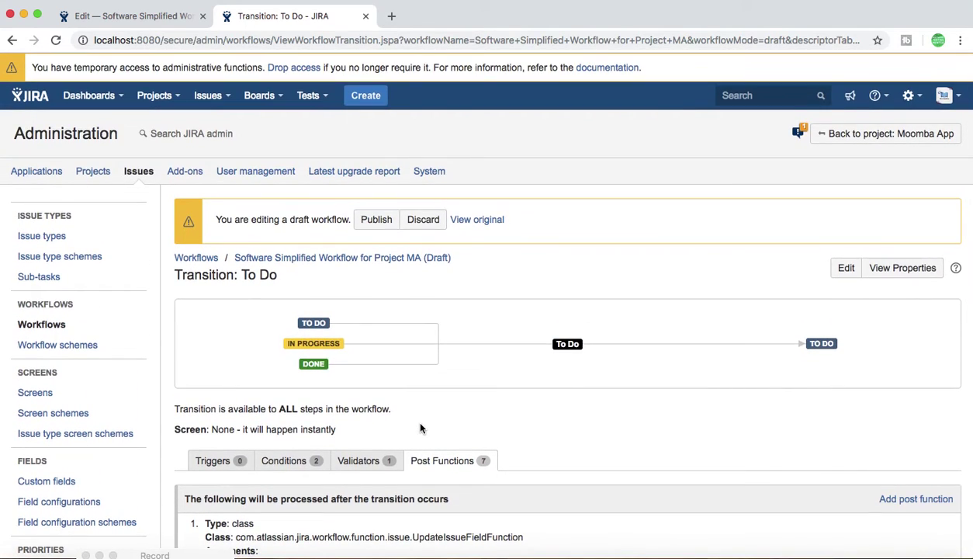